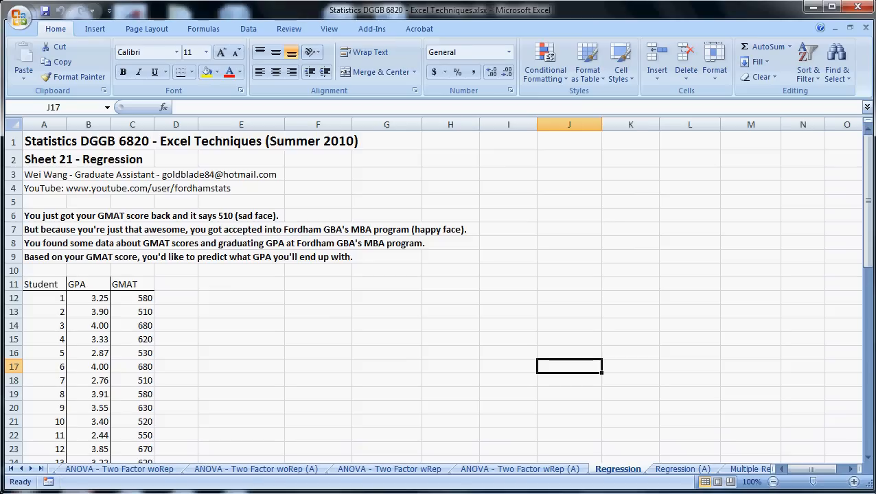
Step: Review the GMAT and GPA problem statement in rows 6 to 9, including the prediction question in row 9
drag(34, 218, 488, 262)
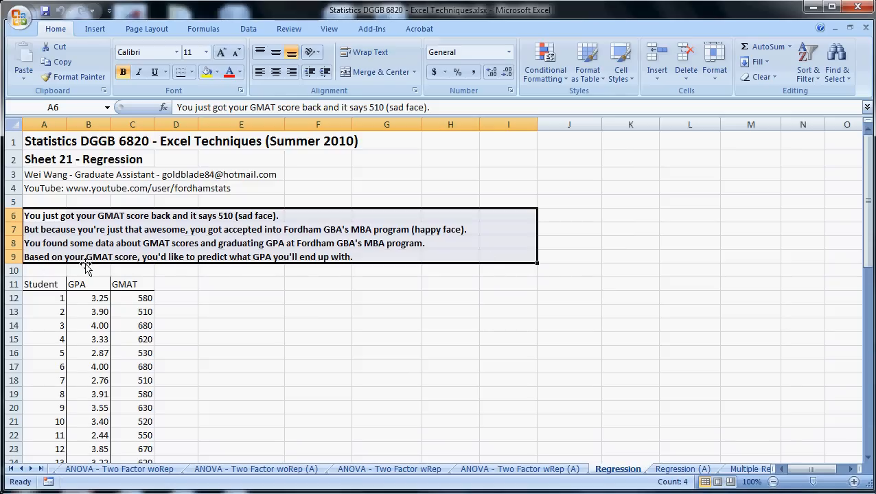
click(39, 267)
drag(41, 258, 365, 258)
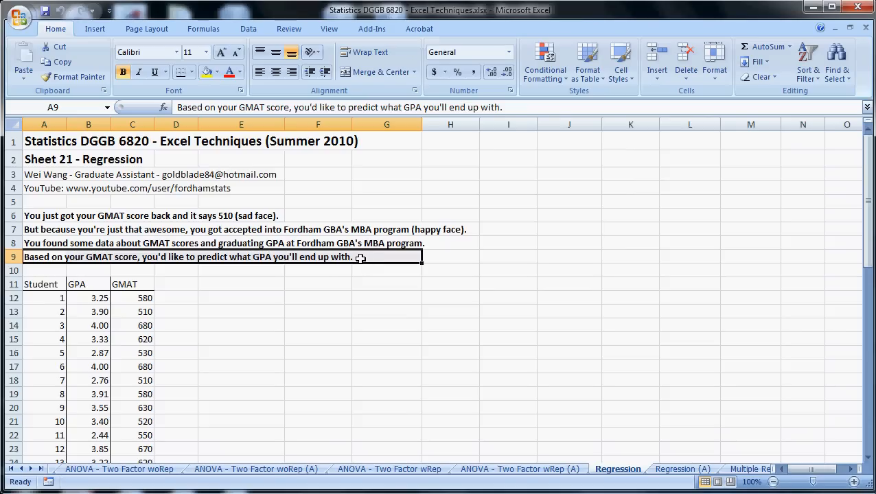
click(363, 258)
Step: Start the Regression tool from the Data Analysis tools
click(248, 28)
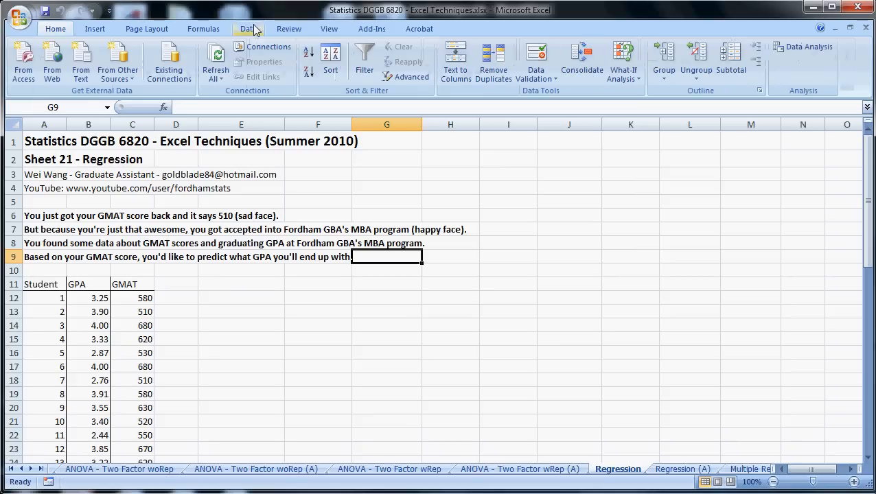
click(803, 46)
scroll(575, 300, down, 3)
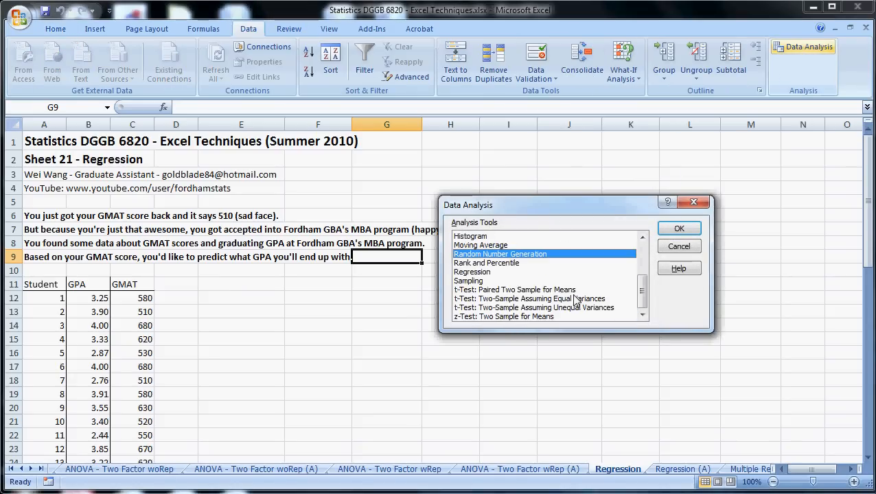
click(521, 273)
click(665, 231)
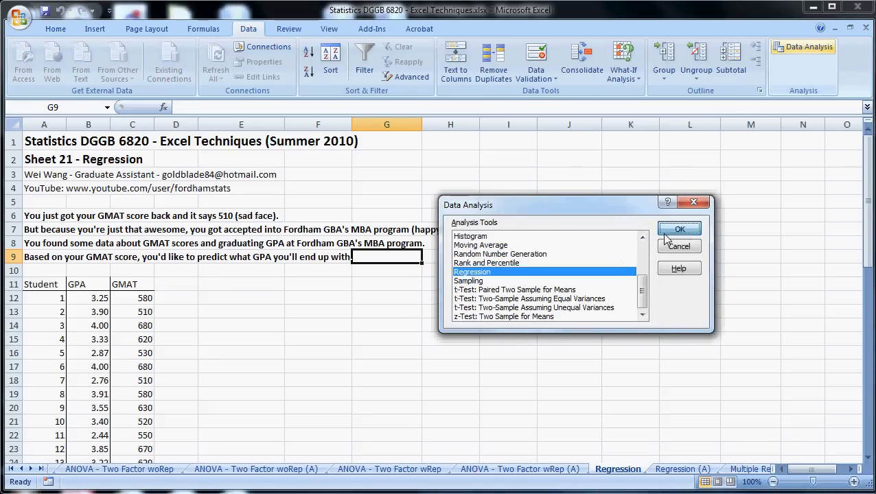
Step: Set the regression's Y range to the GPA column B11:B26 and its X range to the GMAT column C11:C26
click(289, 323)
scroll(289, 322, down, 1)
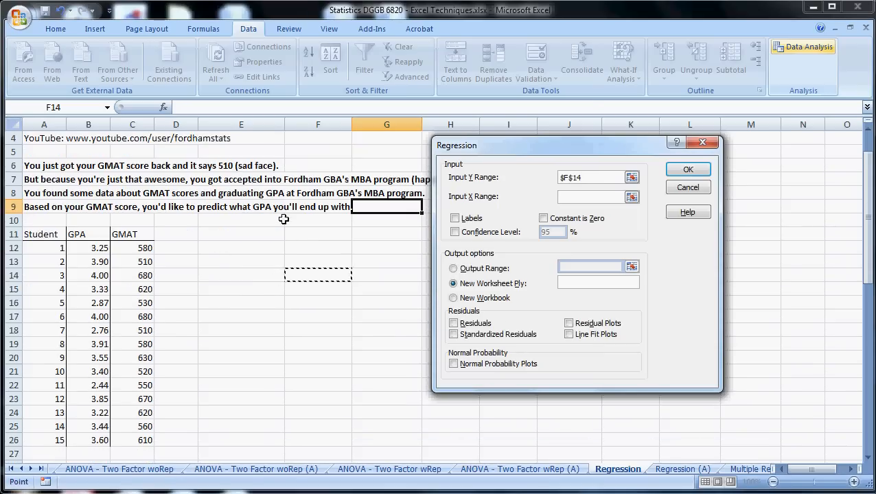
drag(600, 177, 474, 180)
key(Delete)
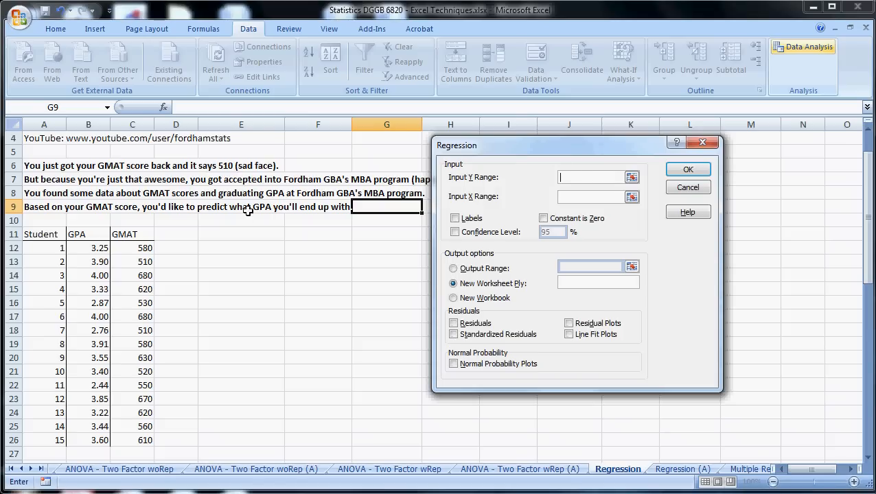
drag(96, 233, 101, 441)
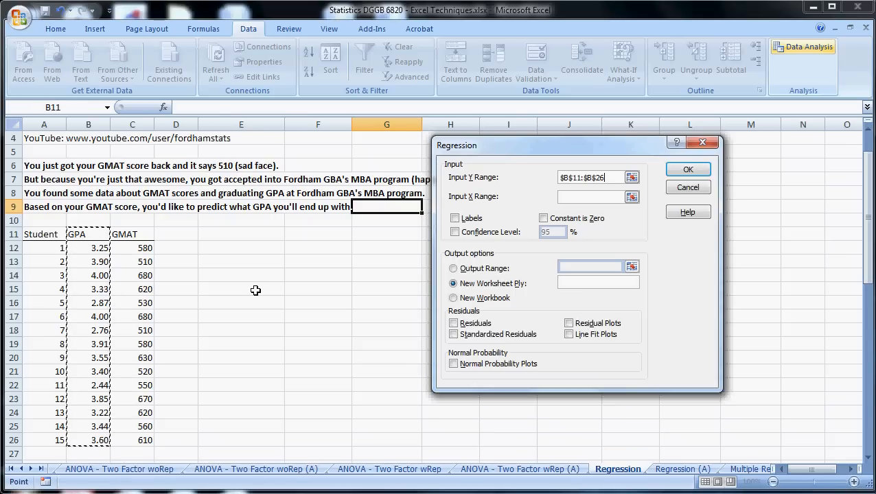
key(Tab)
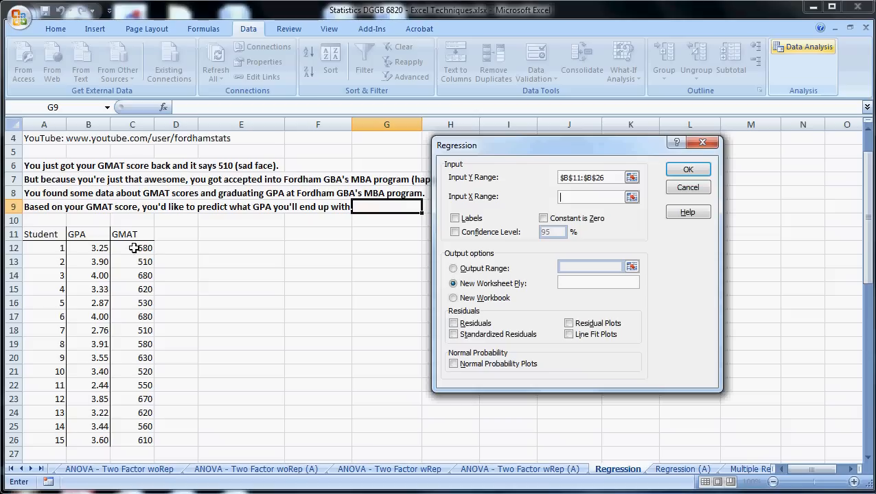
drag(139, 236, 141, 440)
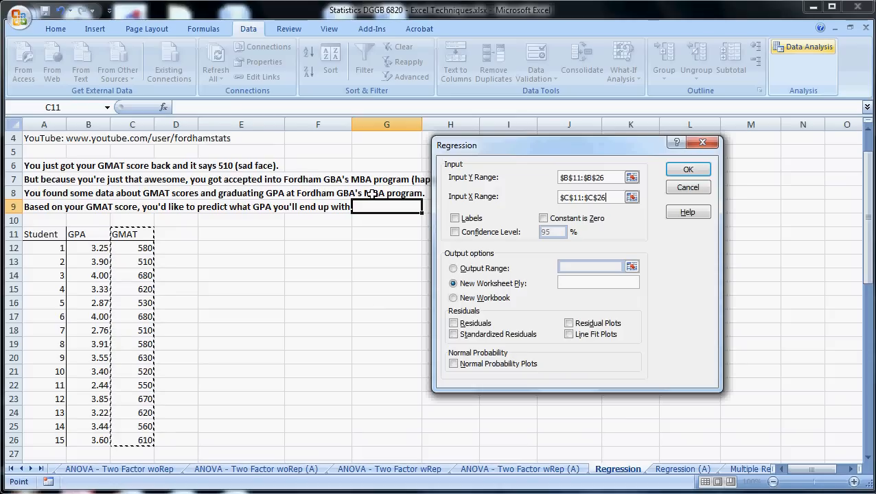
Step: Mark the regression input ranges as including labels and enable the 95% confidence level
right_click(620, 176)
click(610, 177)
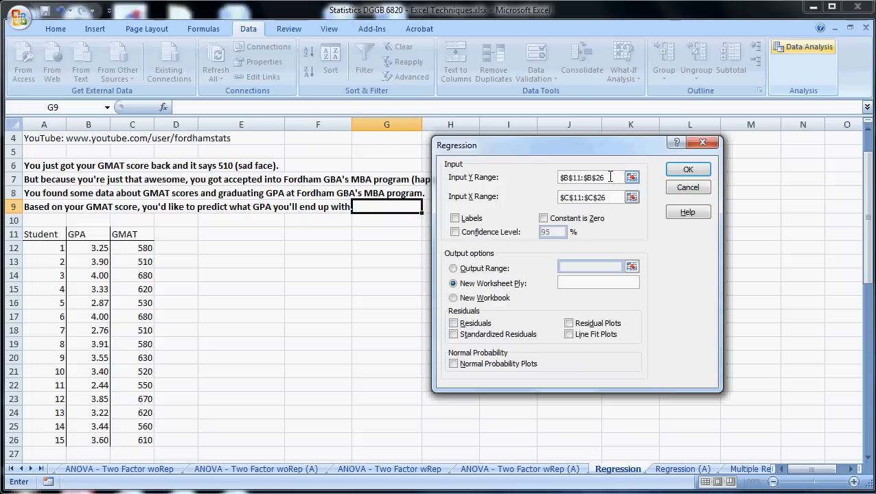
click(468, 222)
click(489, 236)
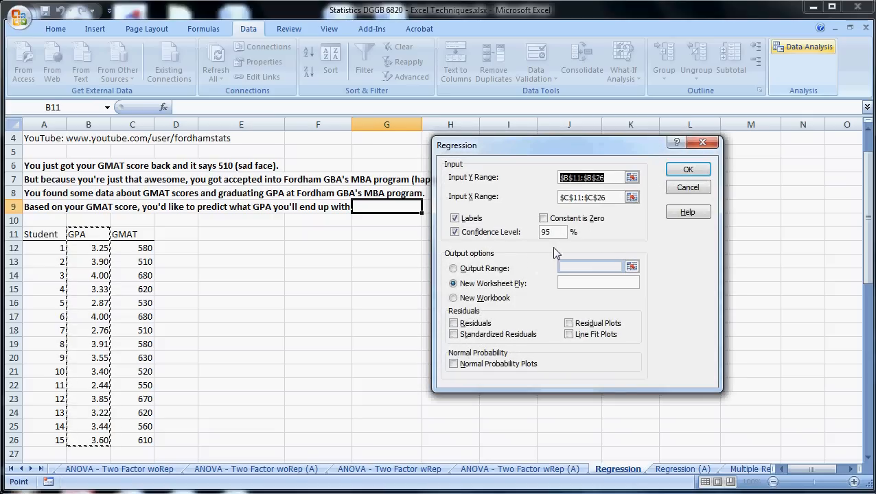
Step: Run the regression with the output placed at E11 and line fit plots included
click(511, 271)
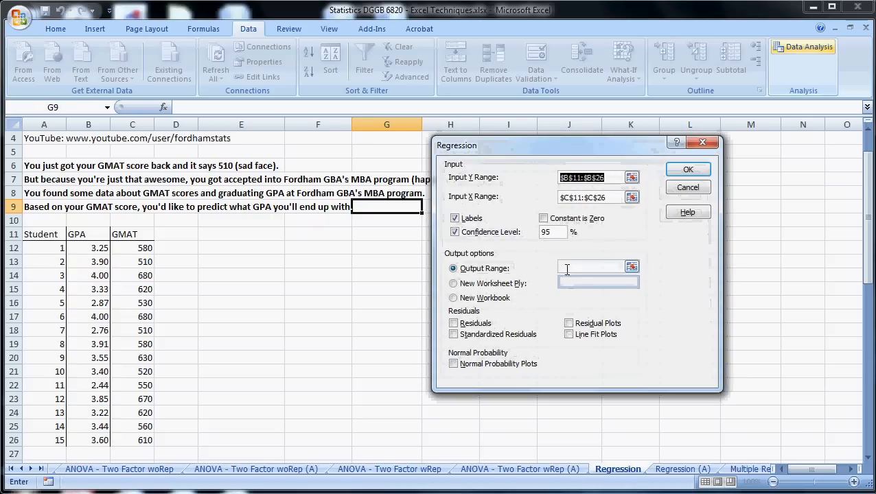
click(273, 236)
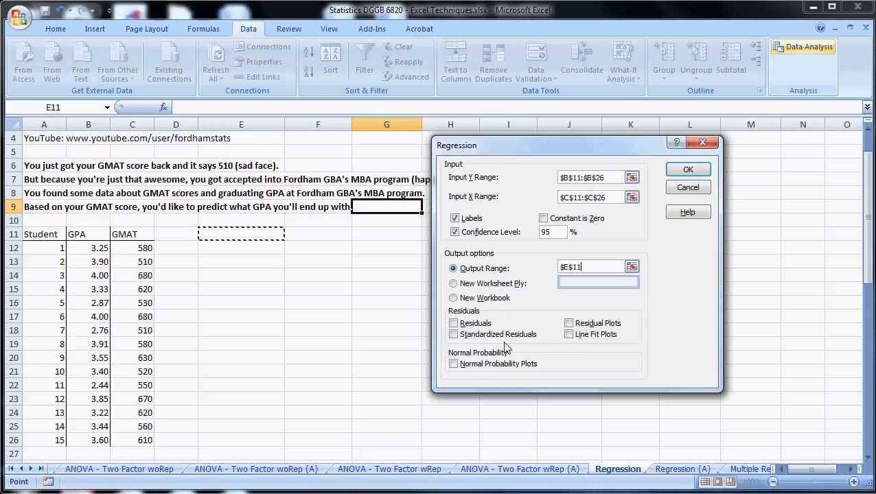
click(568, 335)
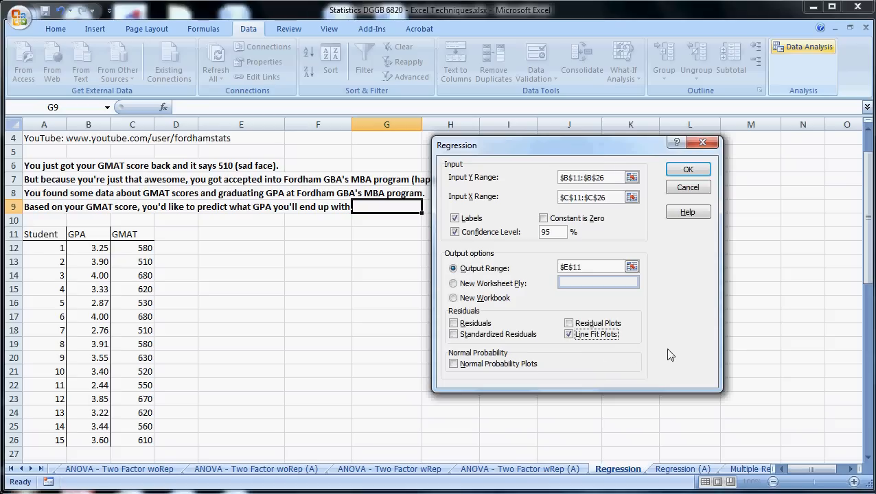
click(685, 169)
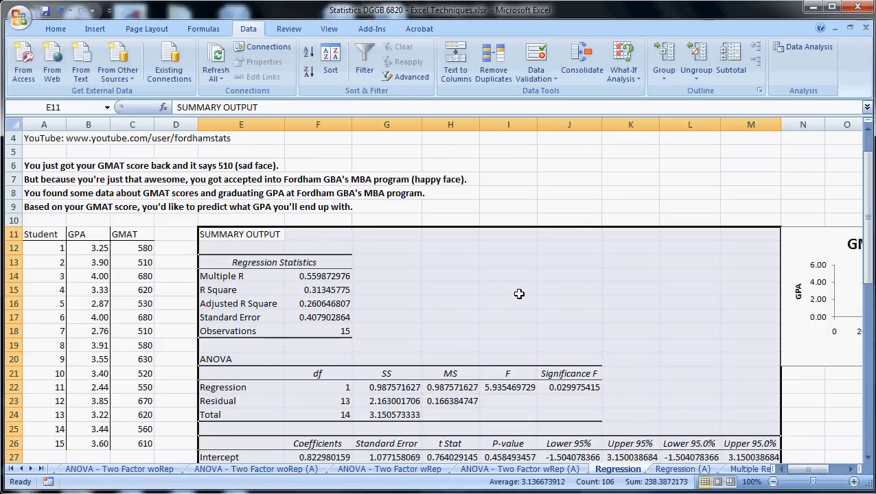
Step: Examine R Square and Adjusted R Square in the summary output, and the F and Significance F values in the ANOVA table
click(546, 249)
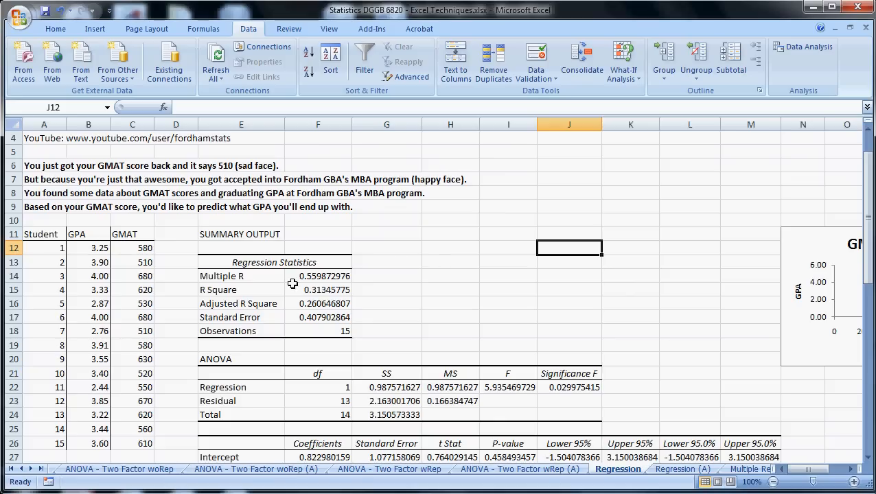
drag(253, 289, 391, 301)
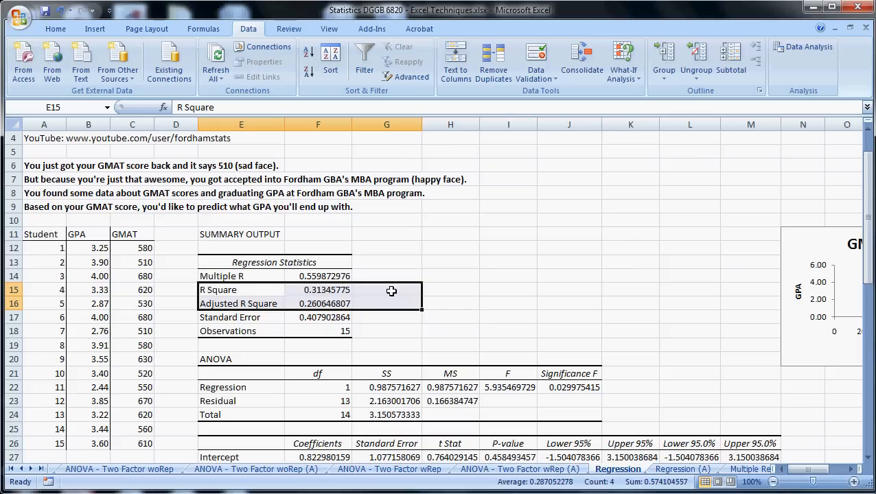
click(391, 291)
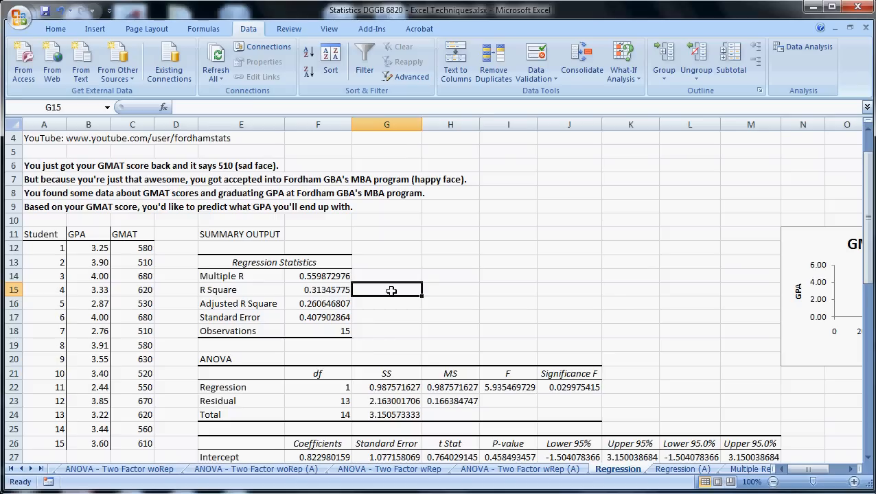
click(339, 286)
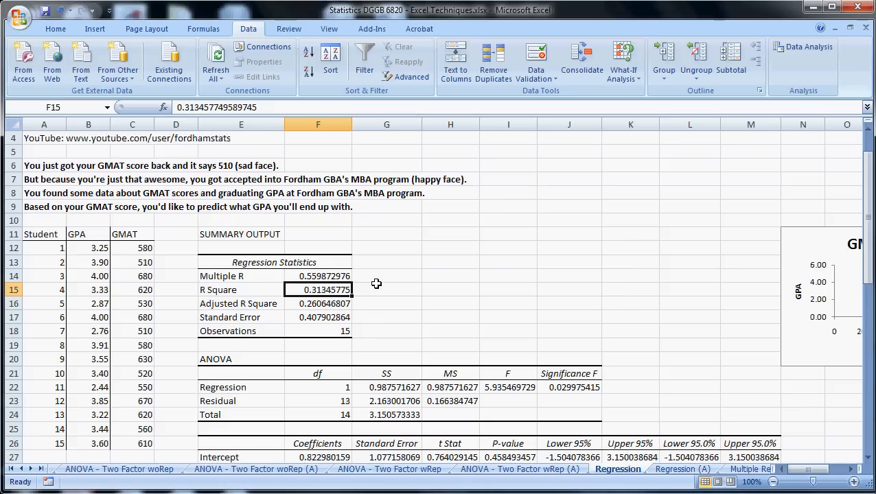
click(342, 306)
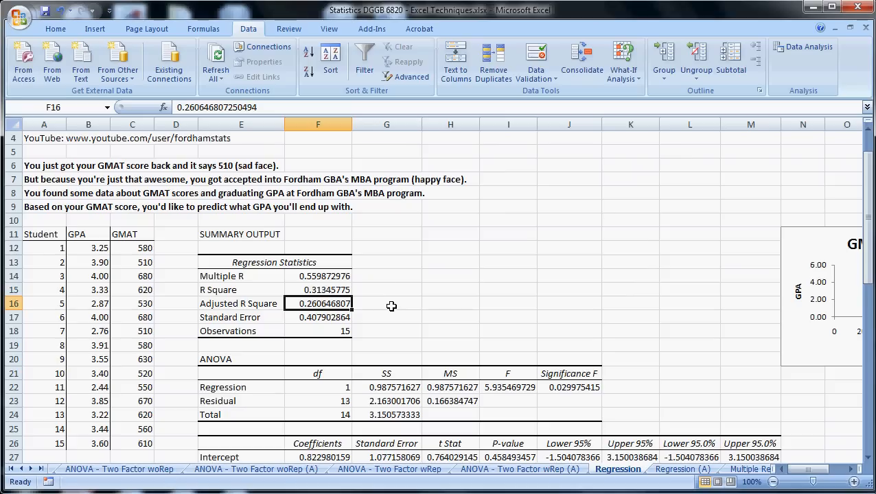
drag(257, 388, 558, 390)
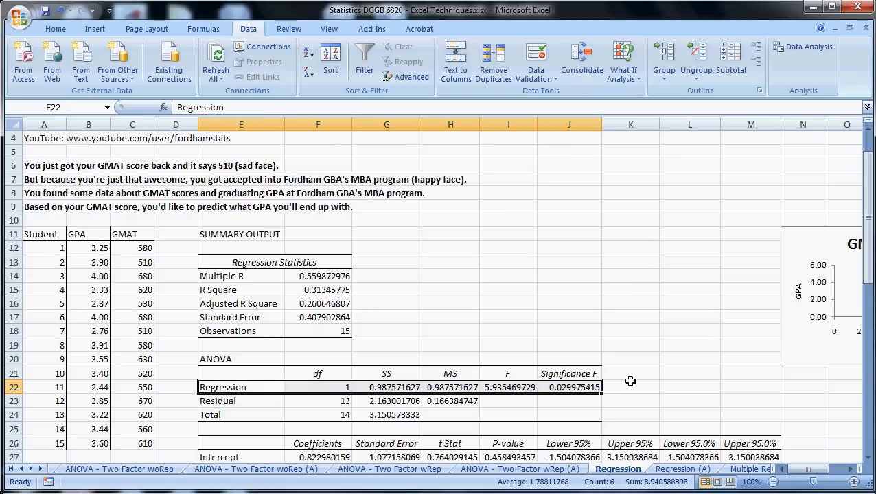
click(594, 388)
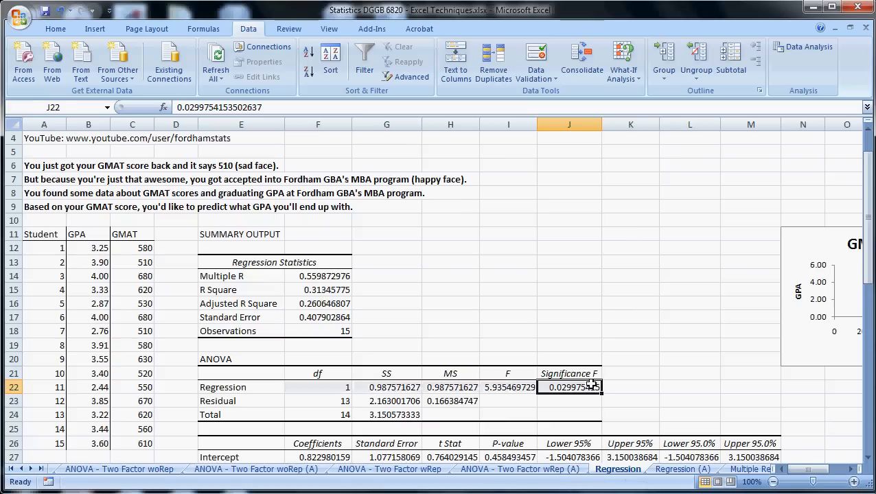
drag(532, 386, 582, 384)
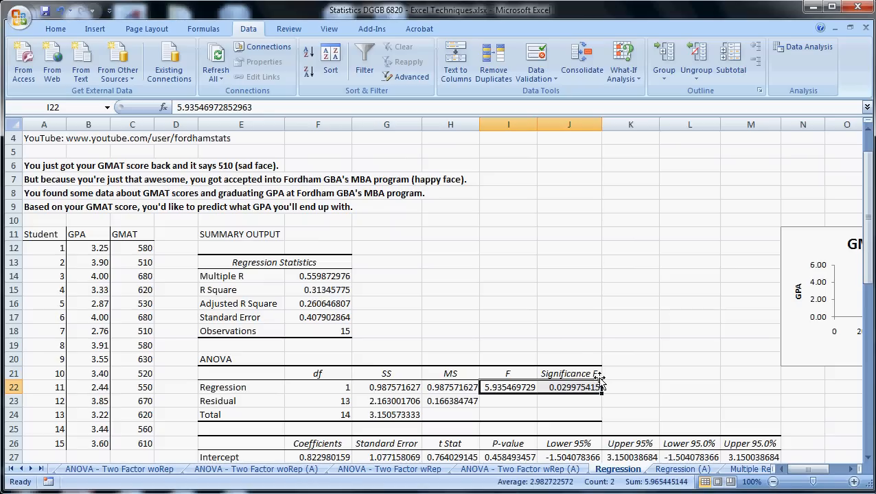
Step: Examine the coefficients, t statistics and p-values of the Intercept and GMAT rows in the coefficient table
scroll(589, 339, down, 2)
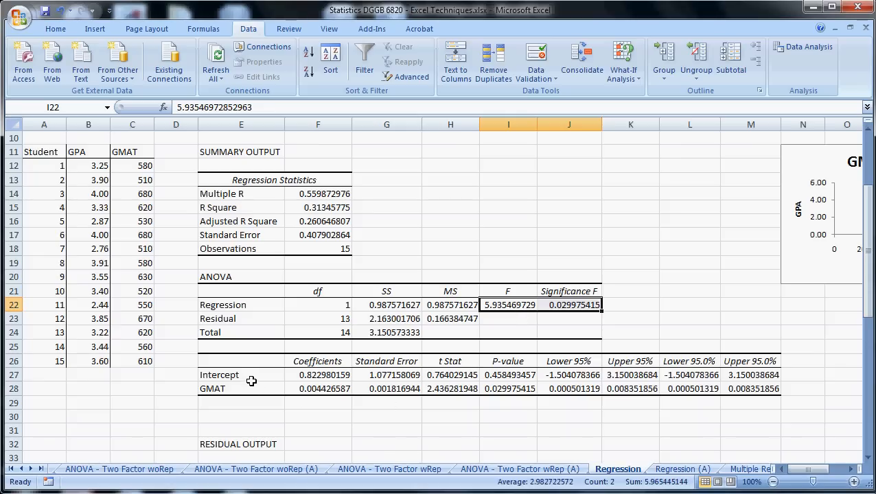
mouse_move(248, 376)
mouse_down()
mouse_move(330, 377)
mouse_move(258, 388)
mouse_up()
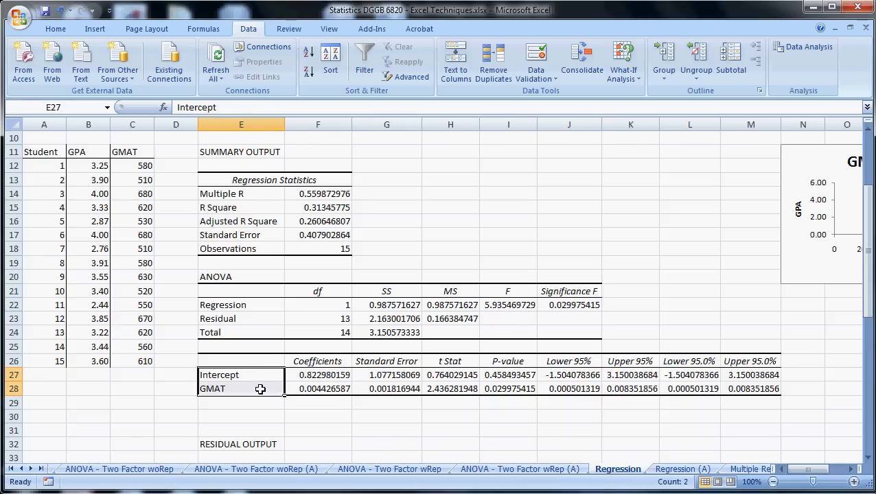
click(260, 389)
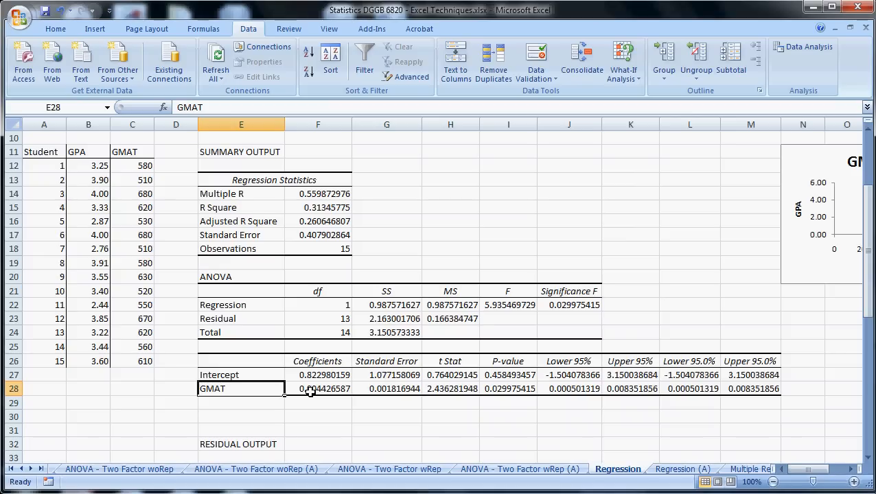
click(342, 374)
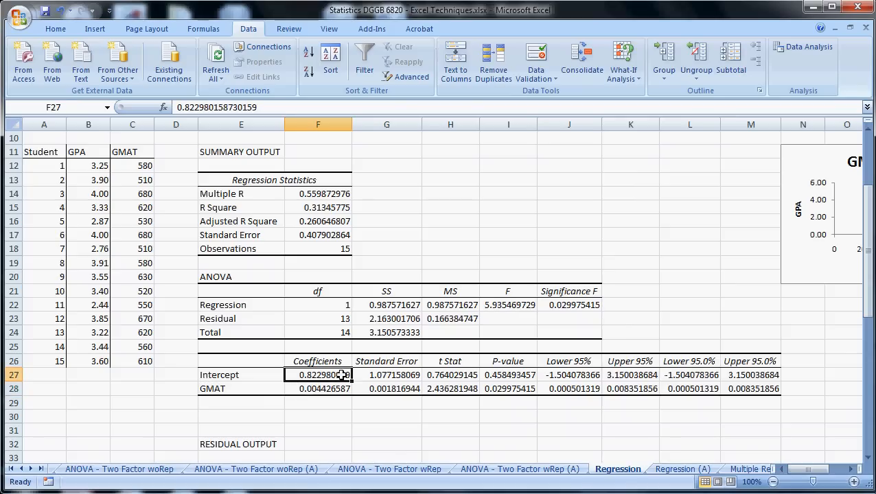
click(344, 389)
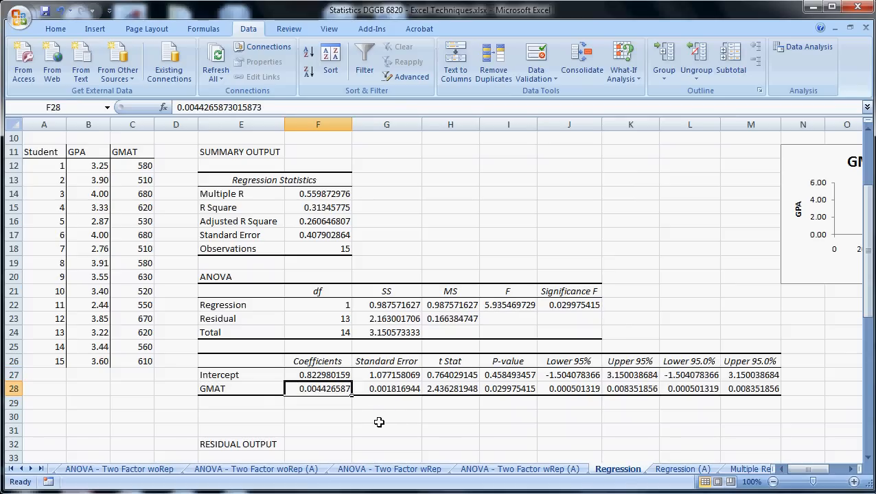
drag(435, 374, 519, 386)
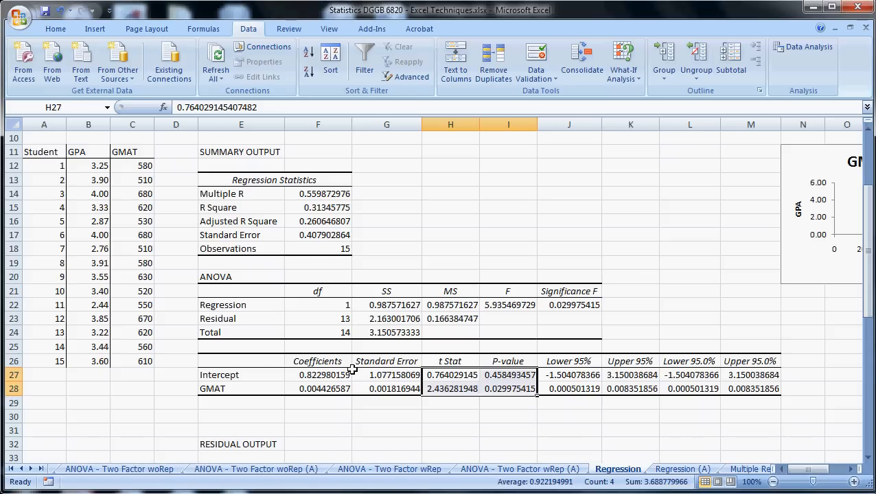
drag(343, 372, 337, 390)
drag(446, 375, 534, 376)
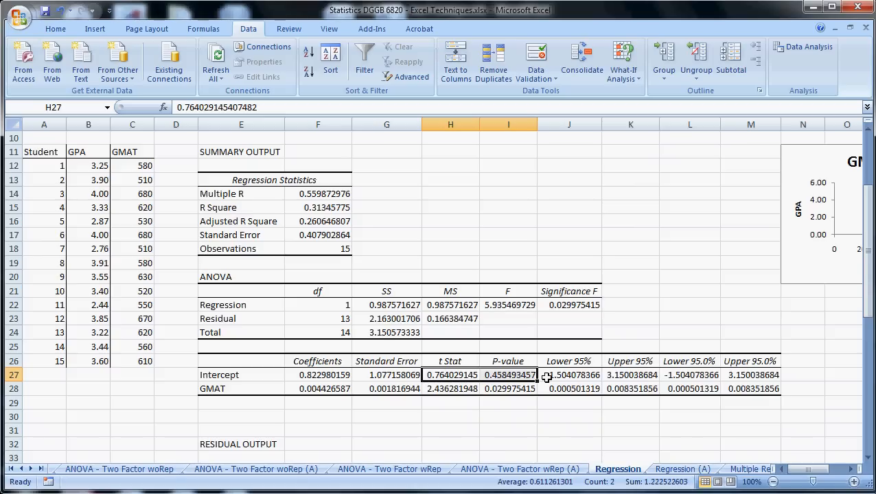
click(319, 373)
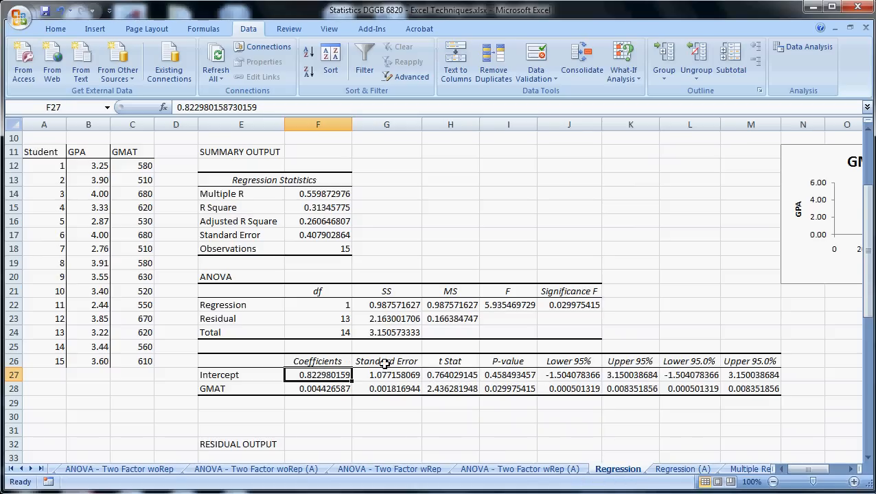
Step: View the residual output table with the predicted GPA and residual for each observation
scroll(385, 364, down, 2)
scroll(386, 364, down, 1)
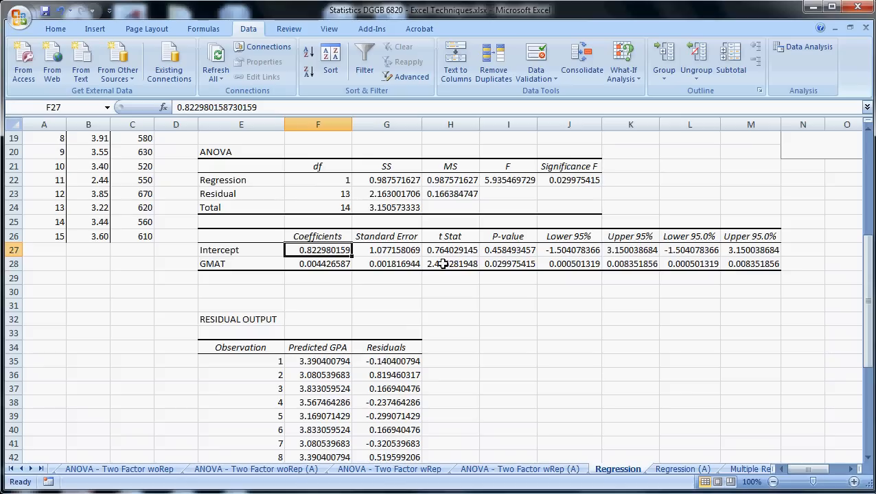
click(410, 297)
click(239, 293)
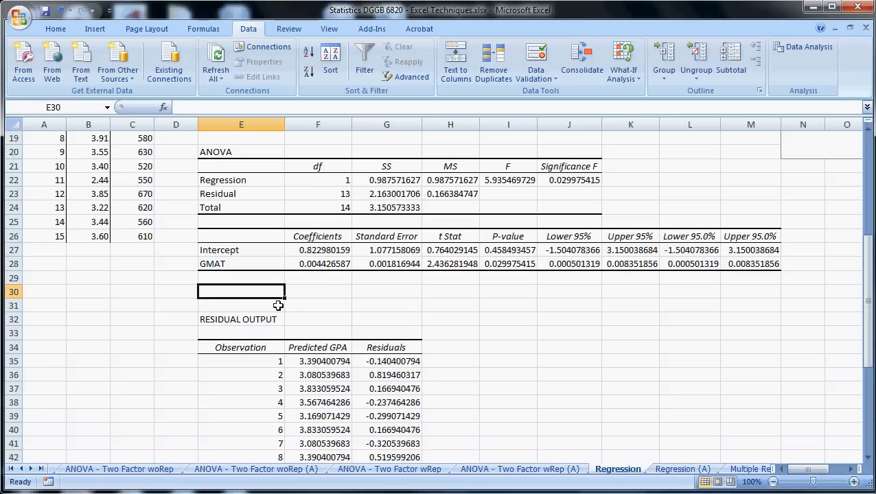
scroll(277, 304, down, 3)
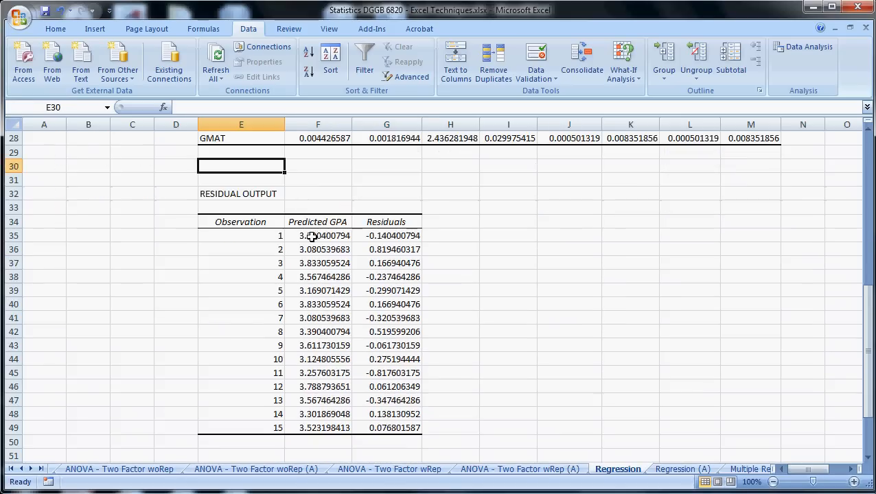
Step: Examine the Predicted GPA column and the first observation numbers in the residual output table
drag(315, 223, 314, 425)
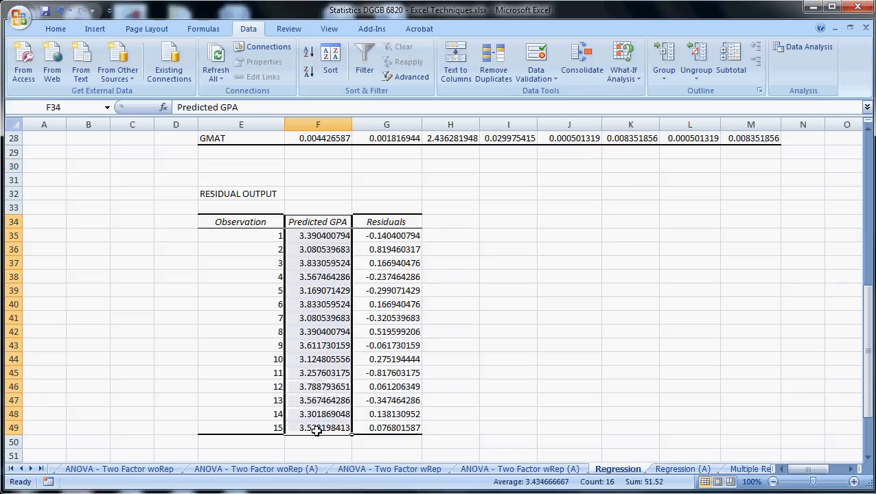
click(261, 235)
click(260, 250)
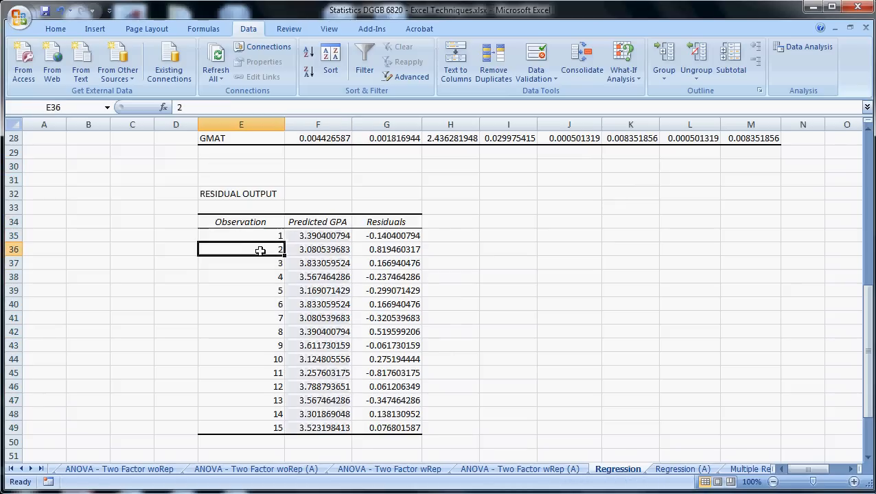
click(257, 278)
Step: Compare student 1's GPA and GMAT in the source data with the predicted GPA and residual for observation 1
scroll(249, 391, up, 5)
scroll(245, 360, up, 2)
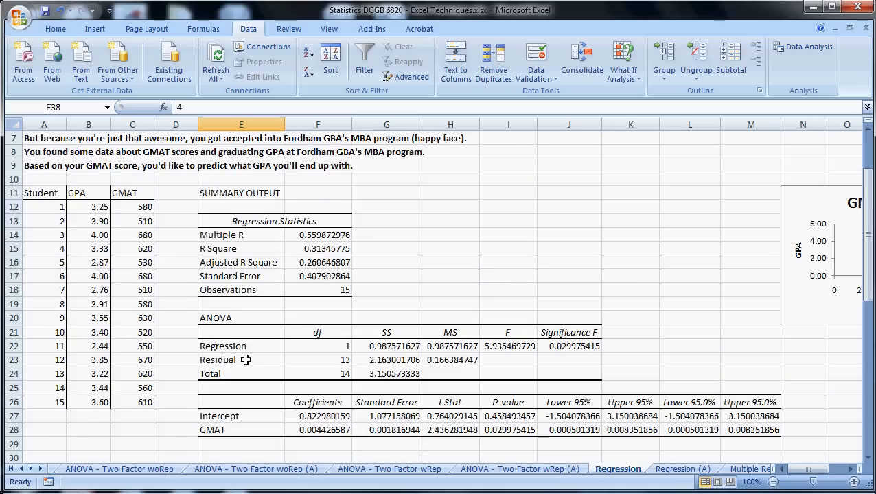
drag(61, 208, 155, 214)
click(153, 211)
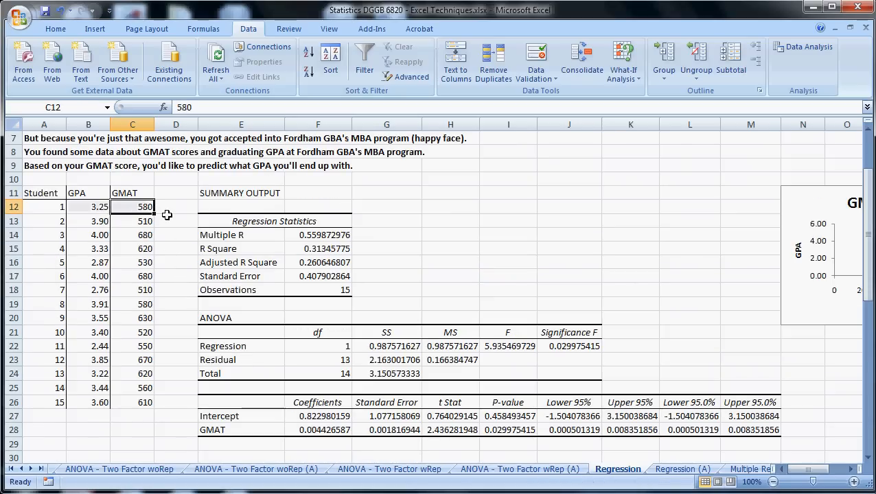
scroll(190, 258, down, 5)
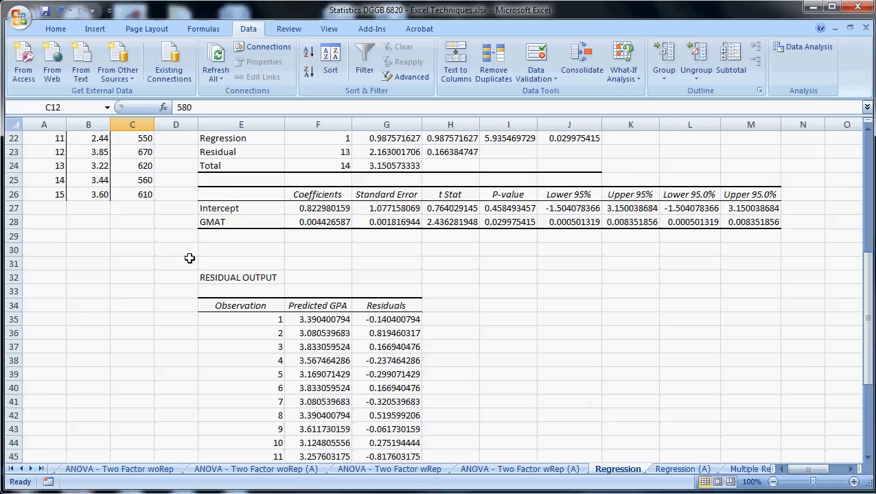
click(345, 319)
scroll(339, 319, up, 5)
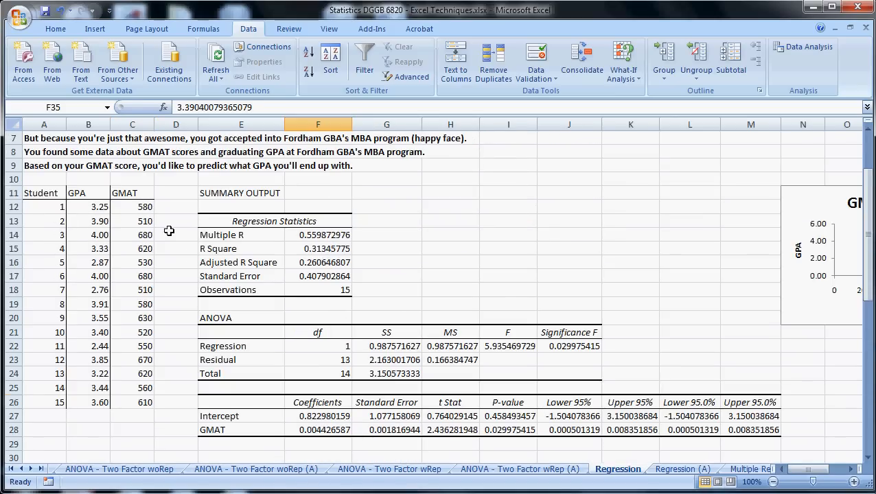
scroll(209, 248, down, 5)
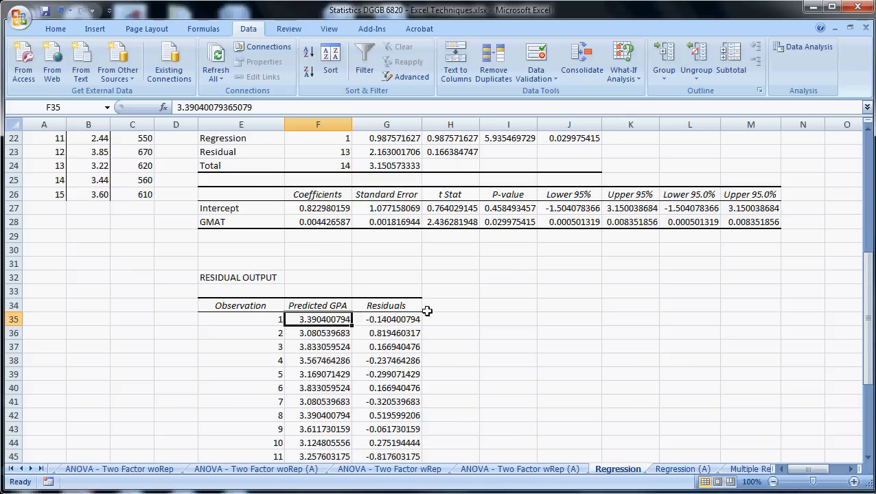
Step: Move the GMAT Line Fit Plot over the worksheet data and enlarge it to span about columns A to N
scroll(461, 311, up, 2)
scroll(460, 310, up, 4)
drag(796, 235, 45, 145)
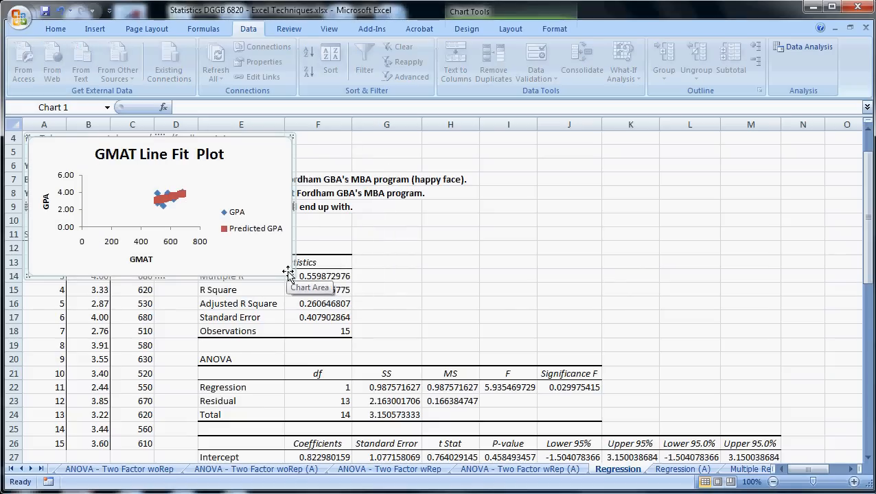
drag(289, 275, 820, 435)
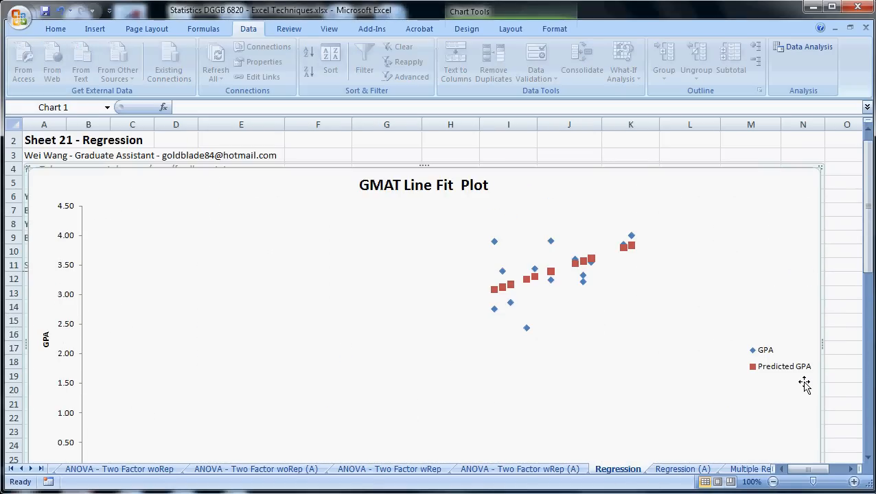
scroll(804, 386, down, 1)
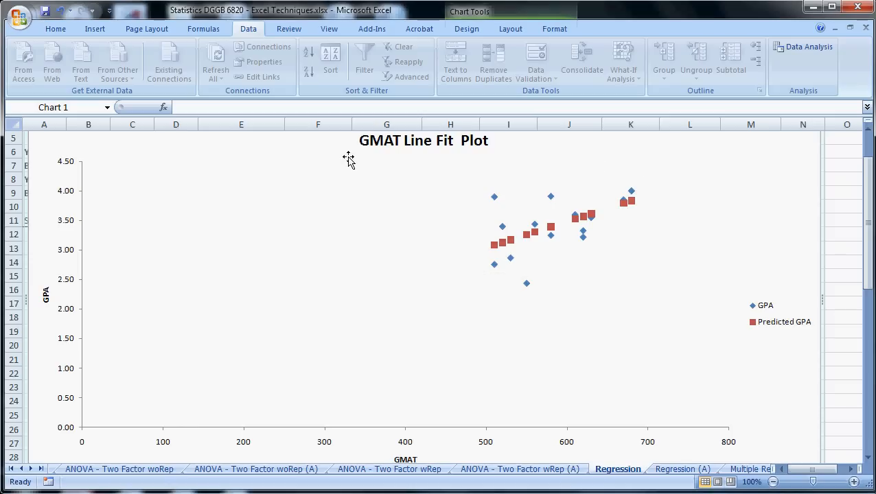
Step: Move the enlarged line fit plot off the data and regression tables, to start near column O
drag(94, 147, 833, 162)
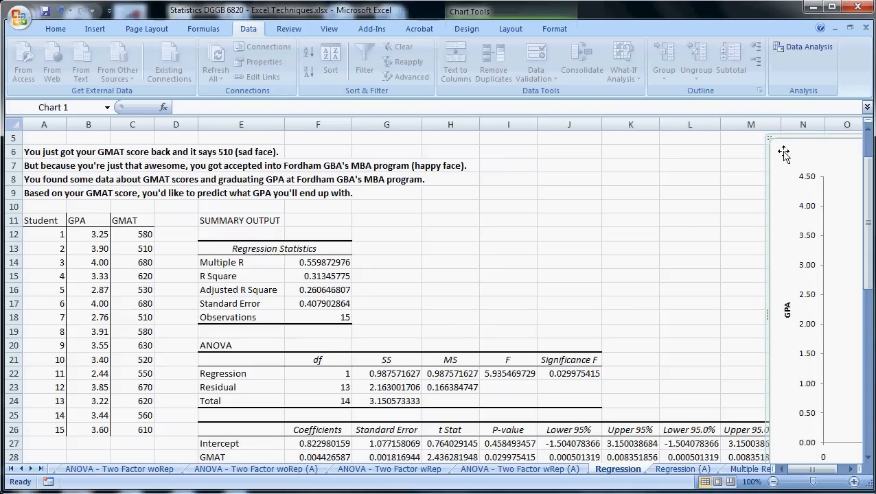
drag(782, 148, 827, 160)
click(618, 165)
Step: Review the R Square value in the summary output and the Intercept row through its P-value
scroll(607, 233, down, 1)
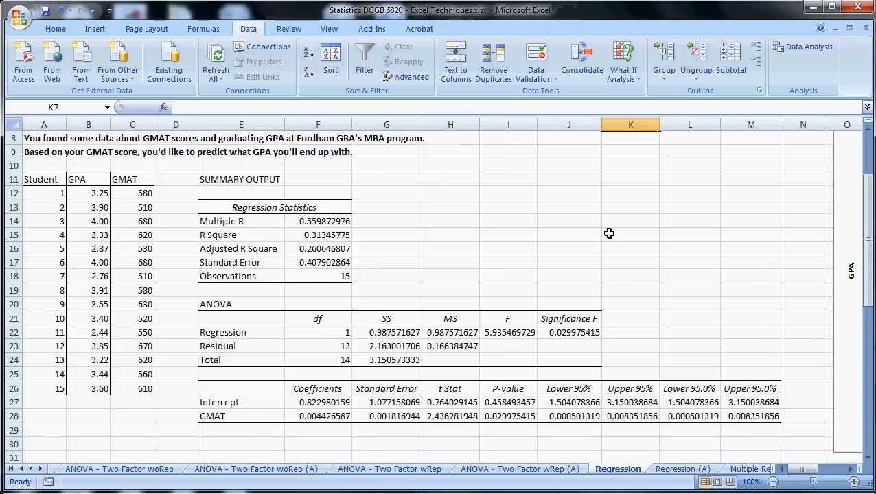
click(242, 234)
drag(241, 235, 305, 237)
scroll(451, 227, down, 2)
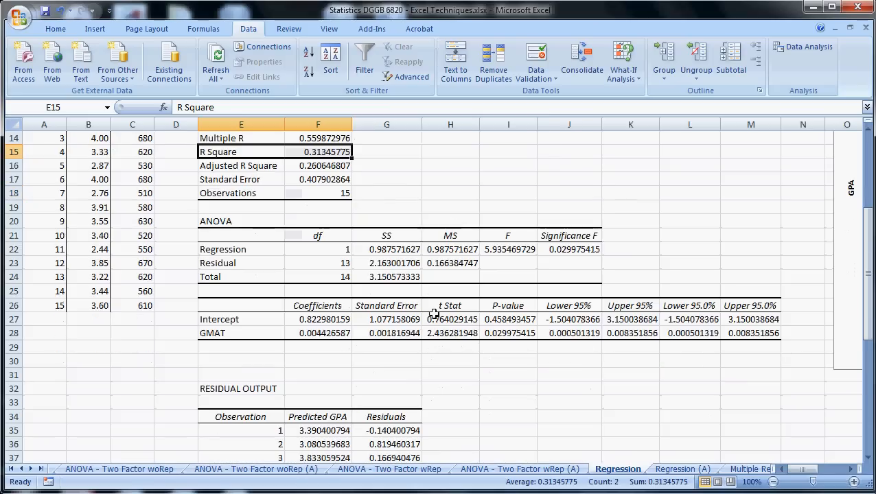
drag(260, 319, 528, 319)
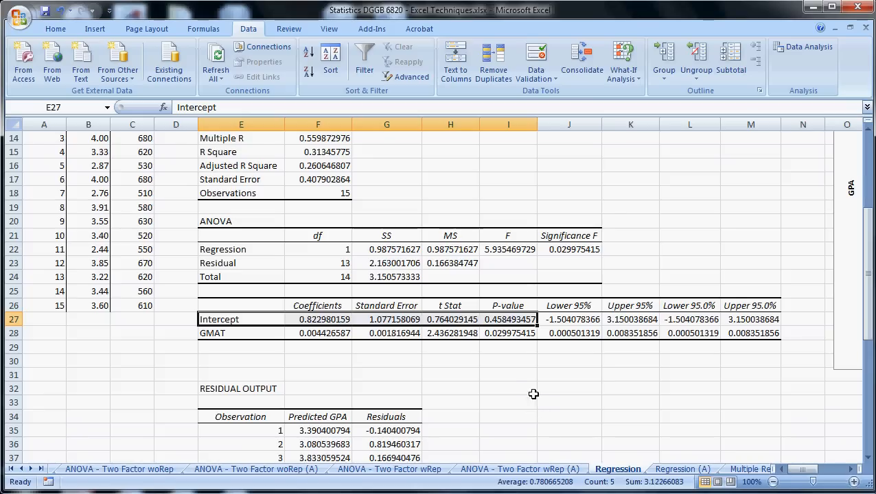
scroll(520, 385, down, 1)
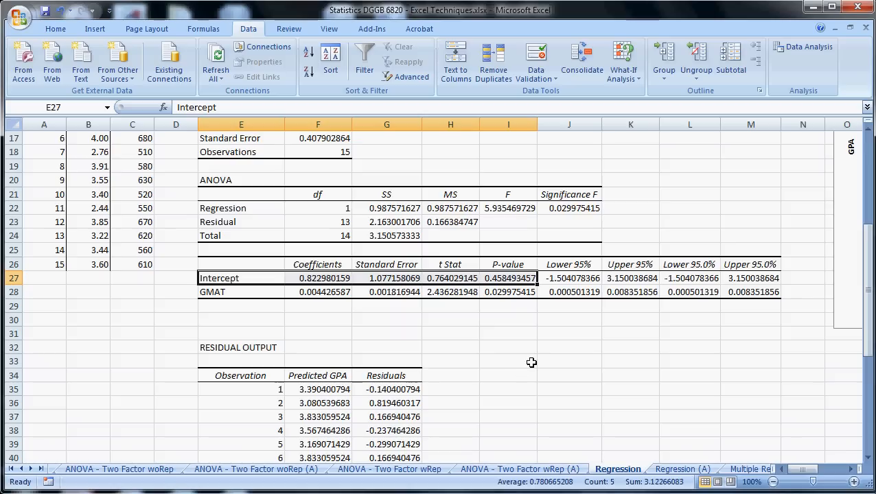
Step: Bring the line fit plot over the regression tables to view it, and move it back out to about column M
drag(840, 210, 103, 211)
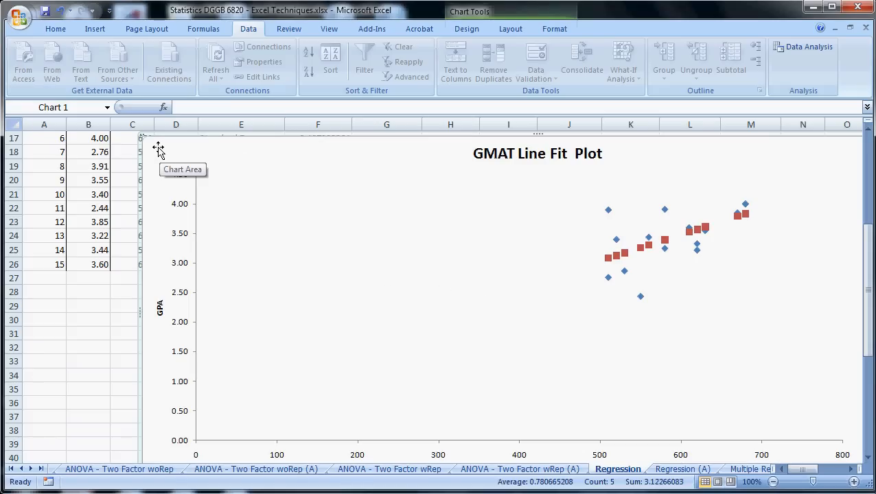
drag(158, 150, 755, 189)
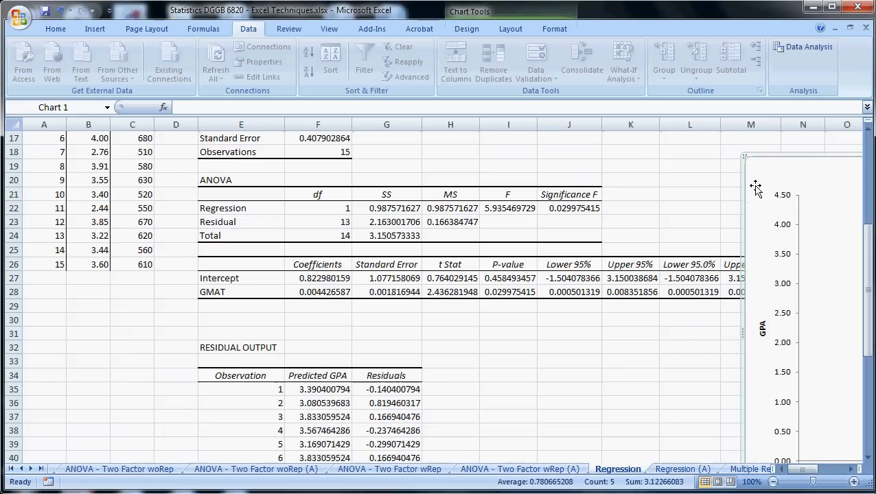
Step: Open the Regression (A) sheet, read the written conclusion beside the residual output, and return to cell A1
click(688, 469)
scroll(613, 352, down, 7)
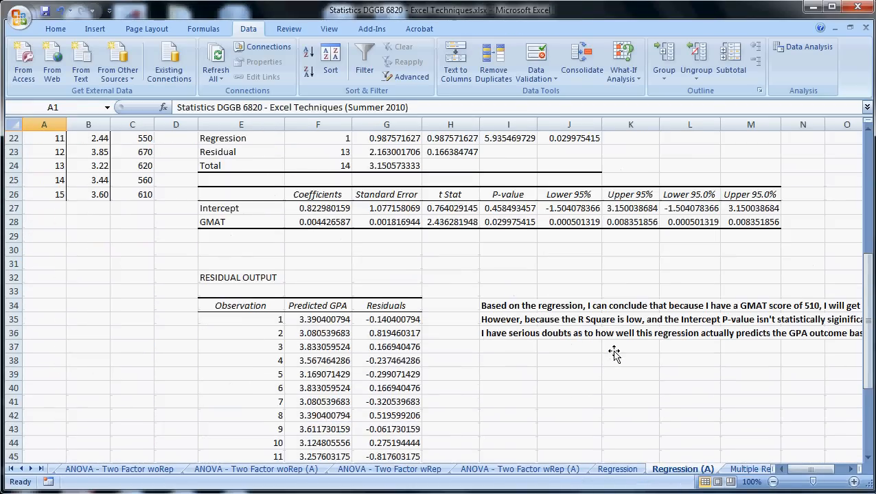
drag(492, 358, 676, 361)
click(581, 361)
drag(275, 305, 266, 333)
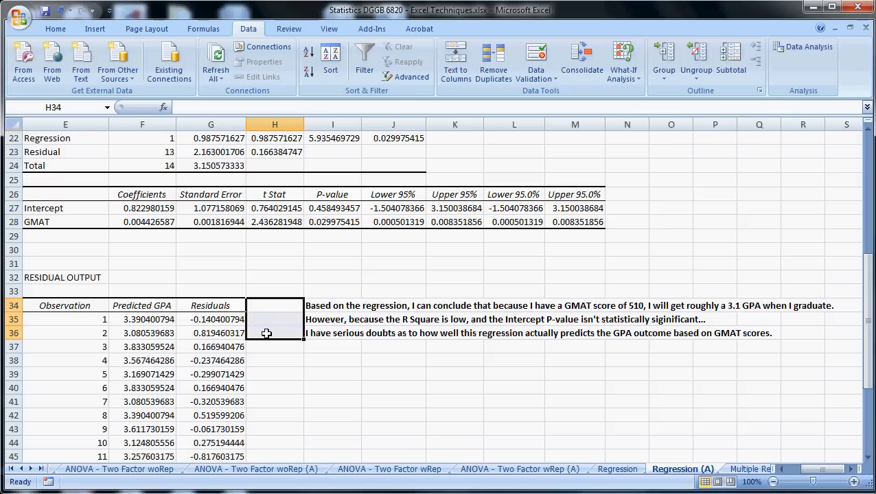
click(259, 281)
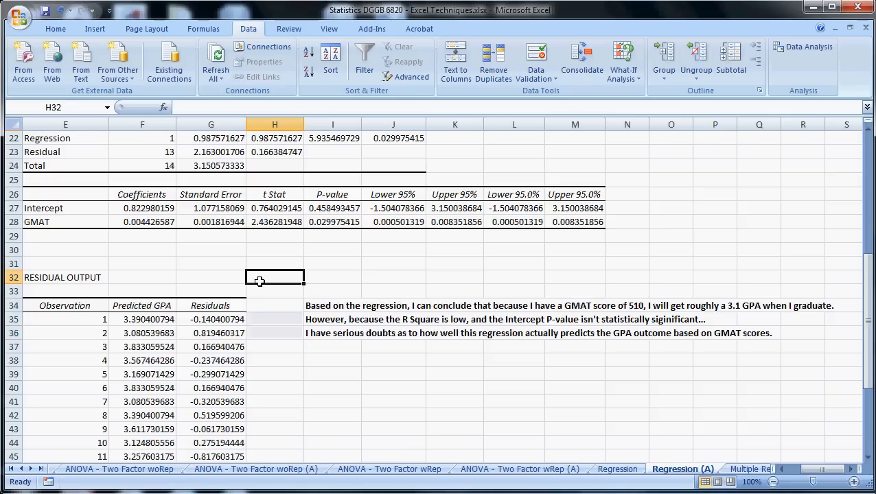
drag(274, 280, 2, 38)
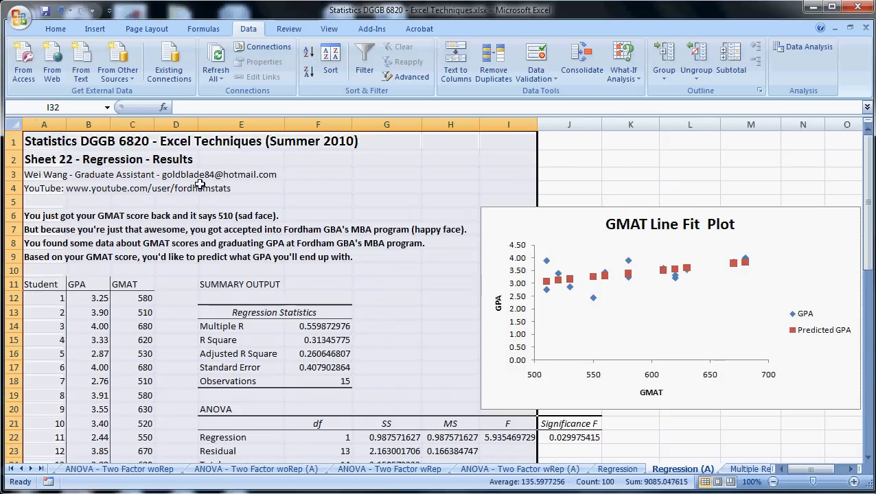
click(31, 142)
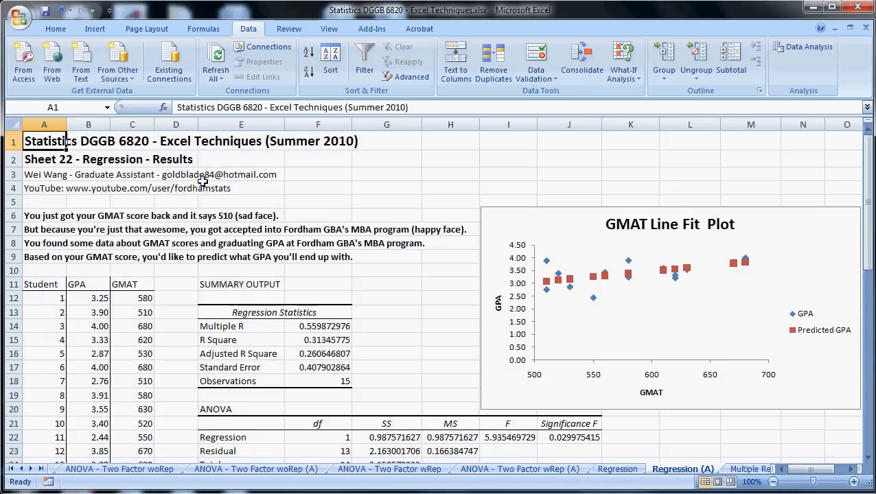